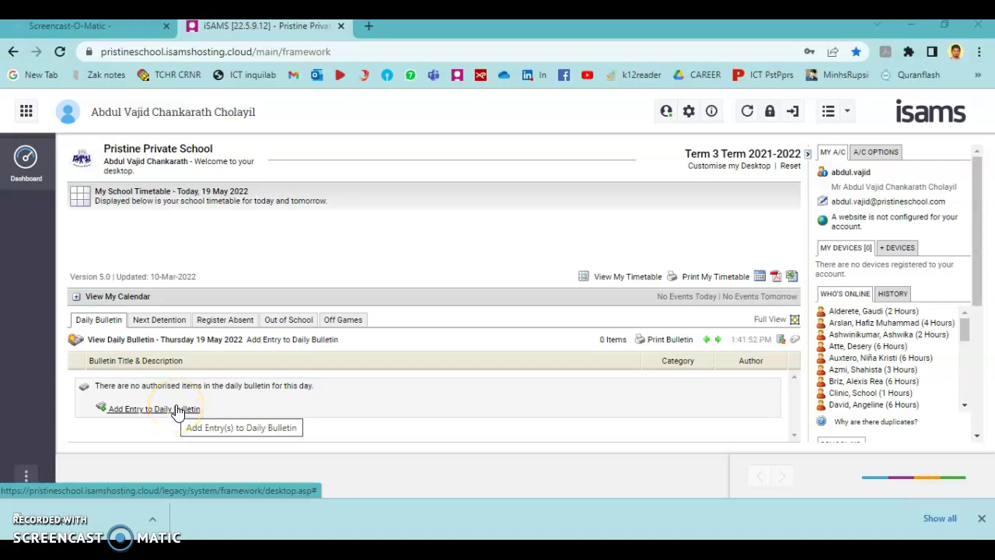
- Launch the Gradebooks module from the All Modules list
click(26, 114)
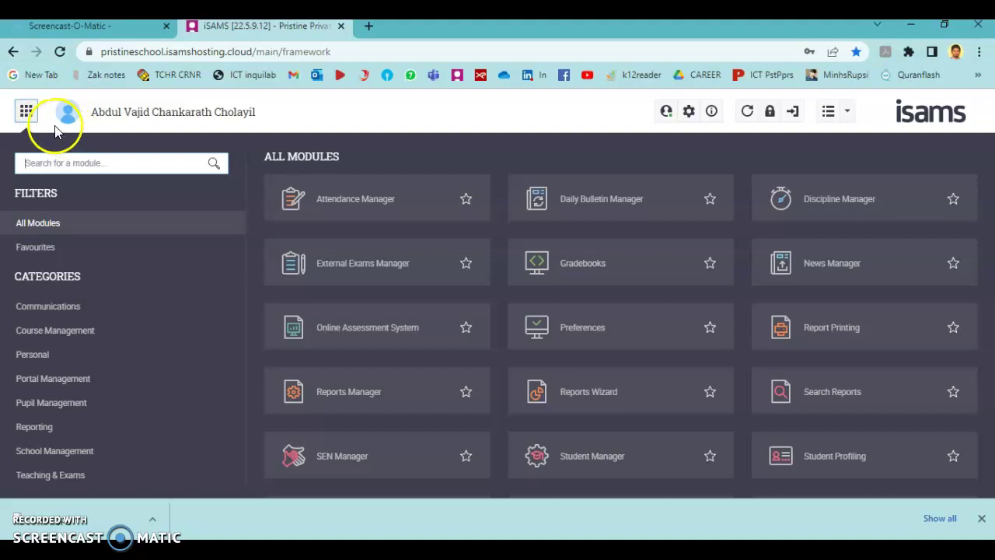
click(593, 265)
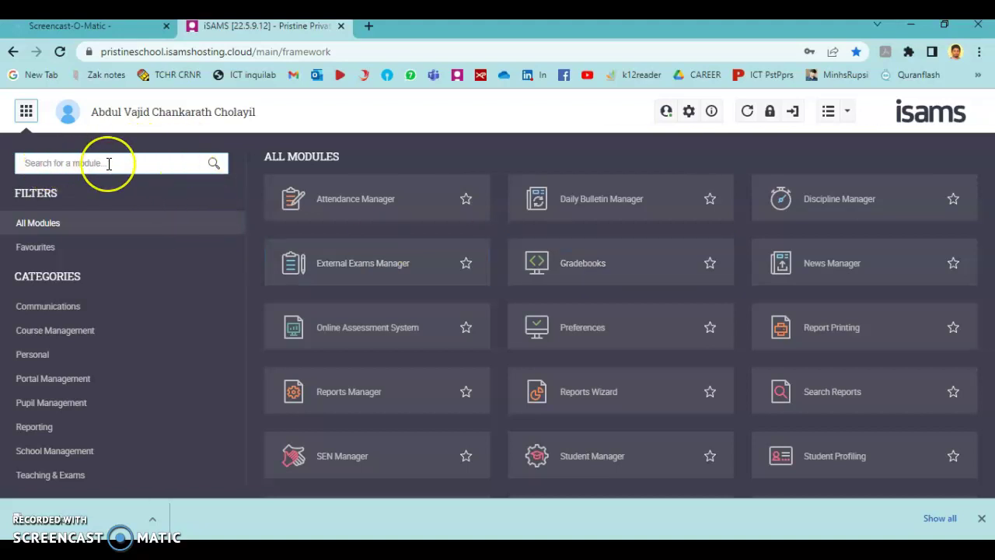
click(573, 271)
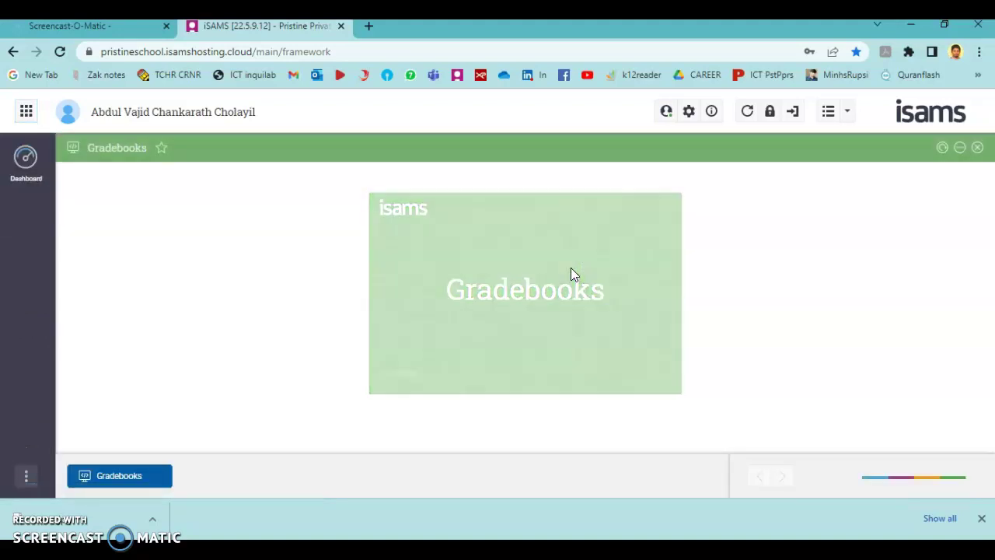
- Review the existing gradebooks in Manage Gradebooks and start the Gradebook Wizard
click(382, 270)
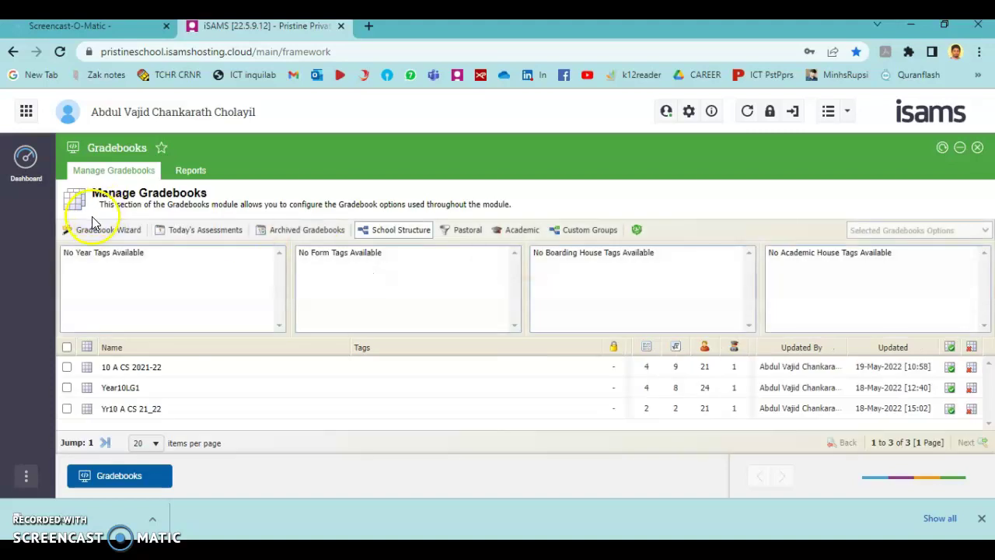
click(93, 234)
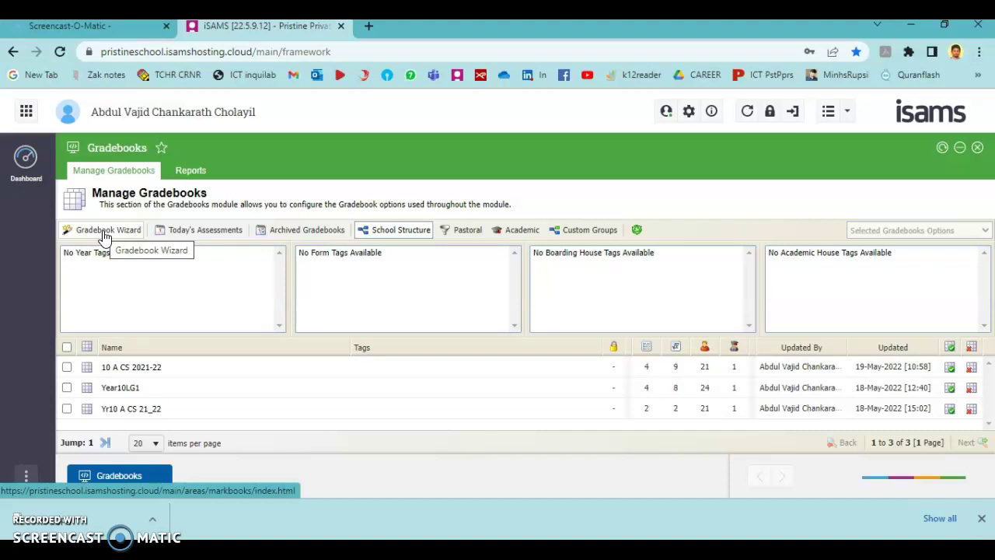
click(134, 381)
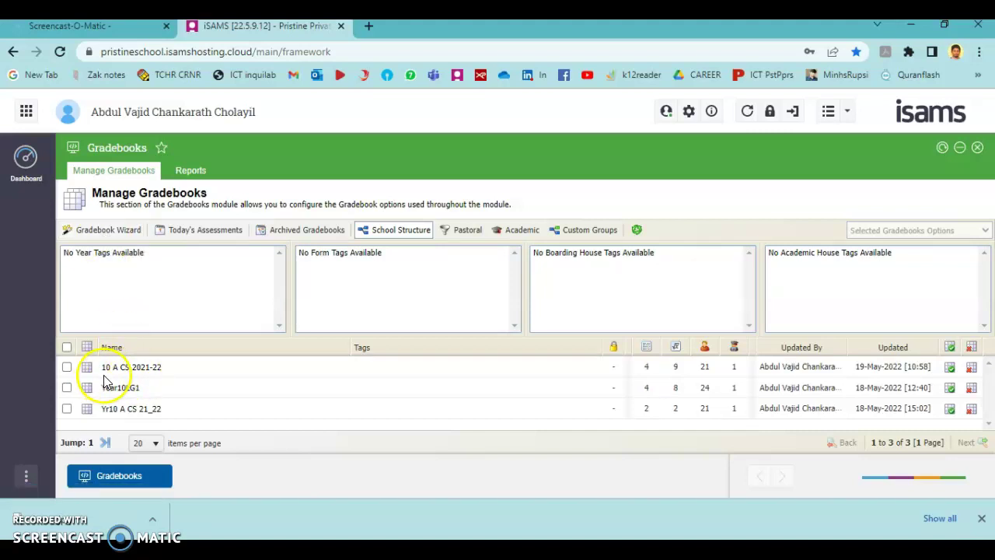
click(112, 409)
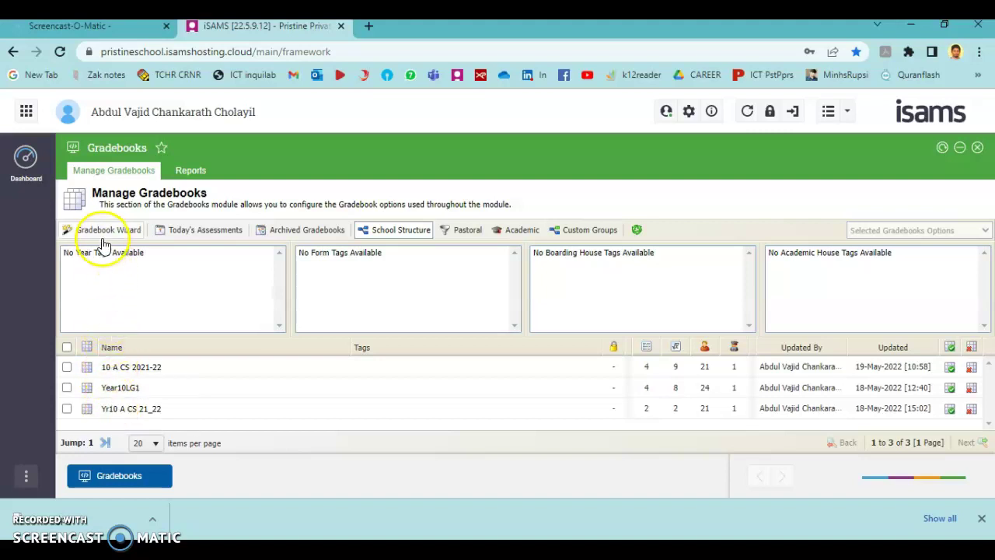
click(64, 233)
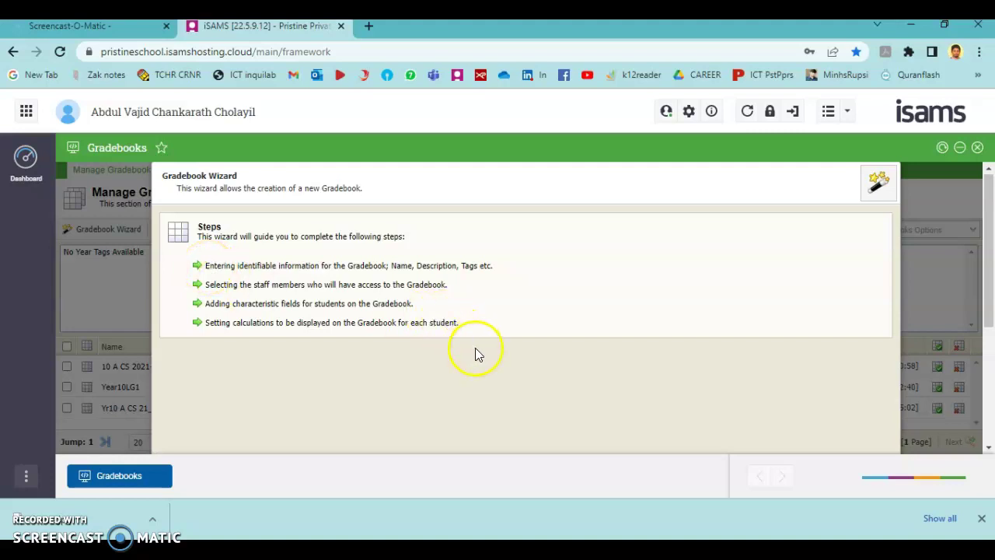
- Name the new gradebook 'Yr 10 LG3 CS 21_22'
scroll(475, 348, down, 3)
click(828, 442)
click(334, 238)
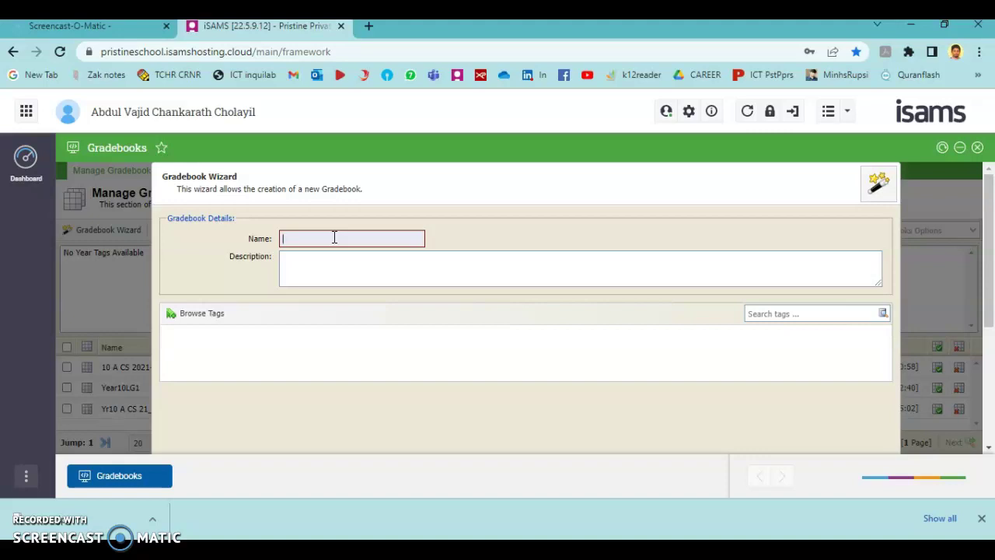
click(343, 238)
click(531, 223)
text(Yr 10 LG3 CS 21_22)
- Set the gradebook description to 'Yr 10 LG3 Computer Science 21_22'
key(ctrl+a)
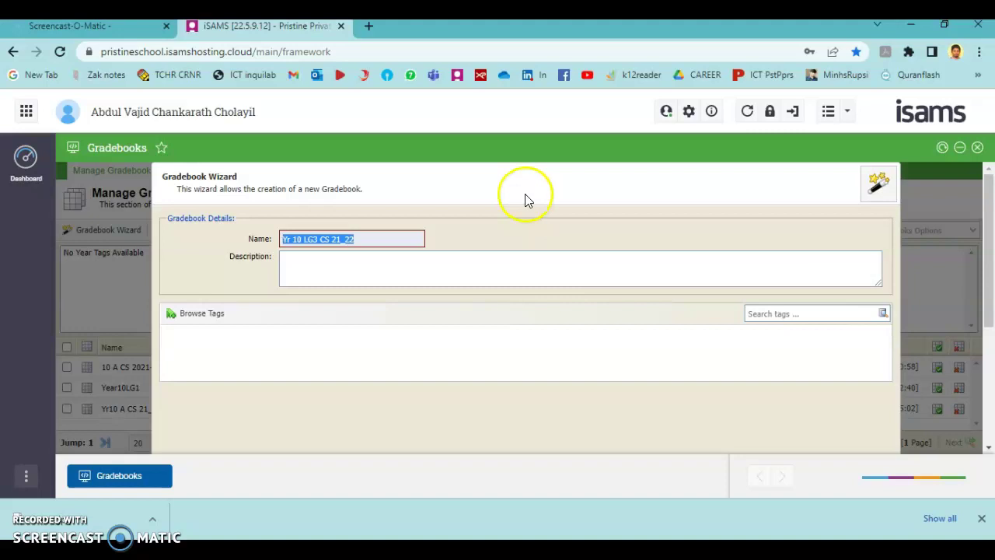
key(ctrl+c)
click(340, 267)
key(ctrl+v)
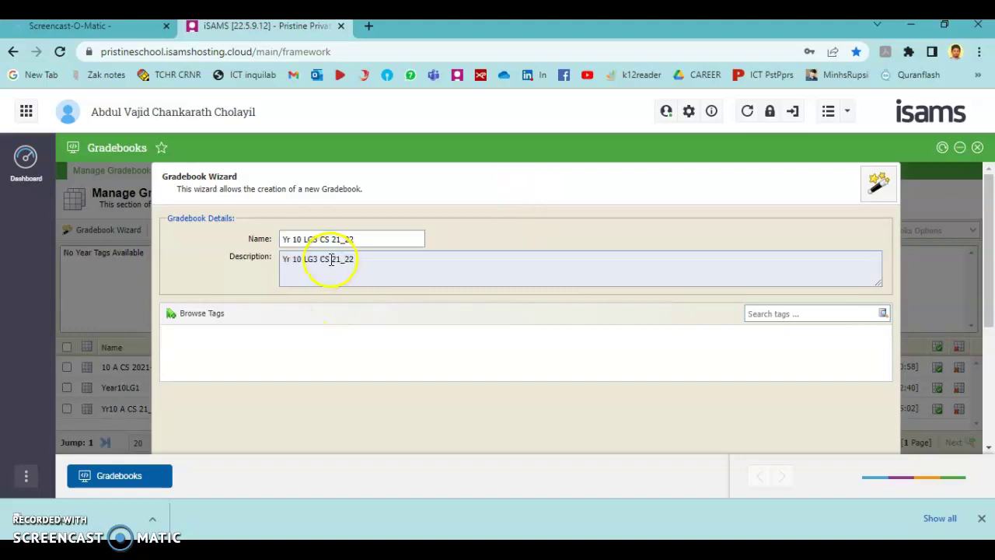
click(326, 259)
text(omp)
text(uter)
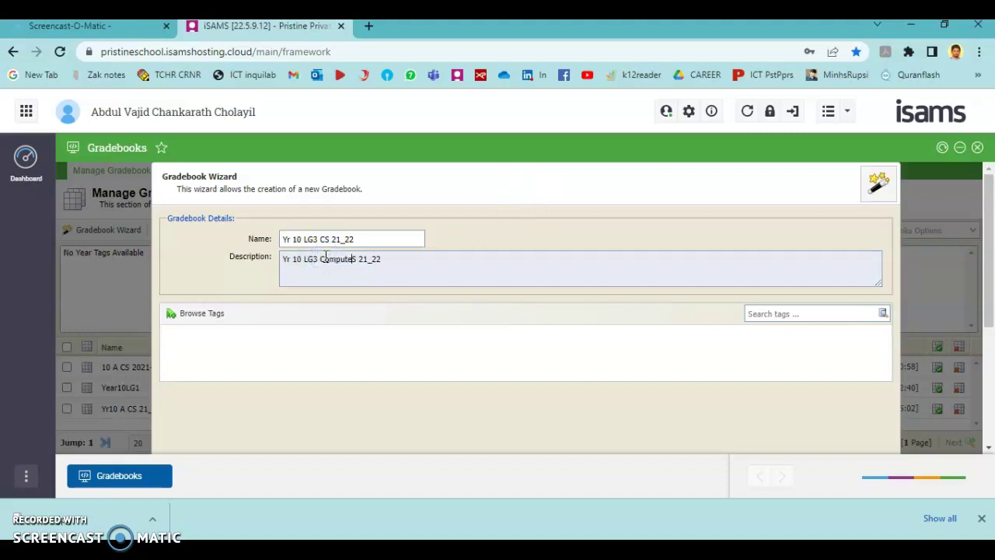
key(Right)
text(cience)
click(614, 351)
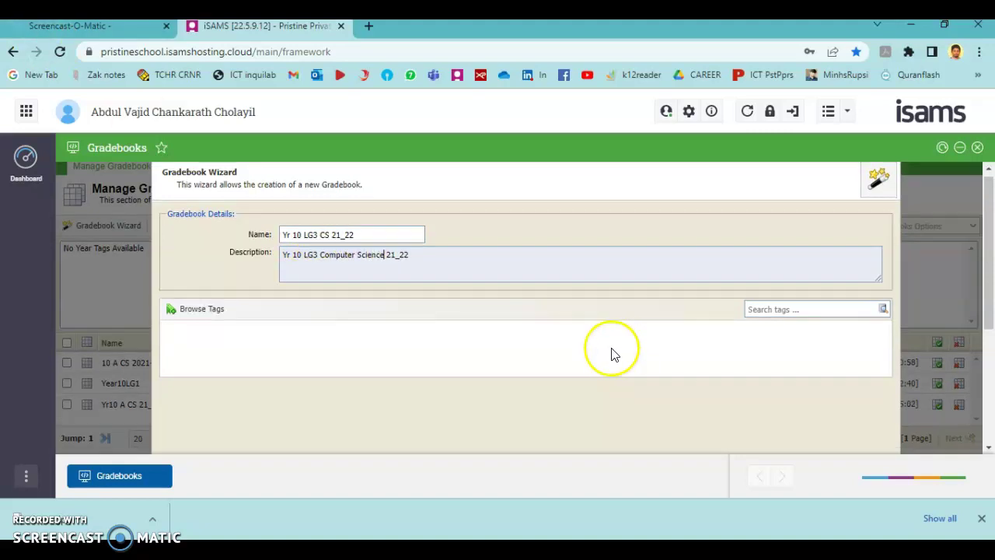
scroll(614, 350, down, 3)
- Skip staff access, leaving the Allocated by Group selections empty
click(811, 436)
scroll(289, 382, up, 3)
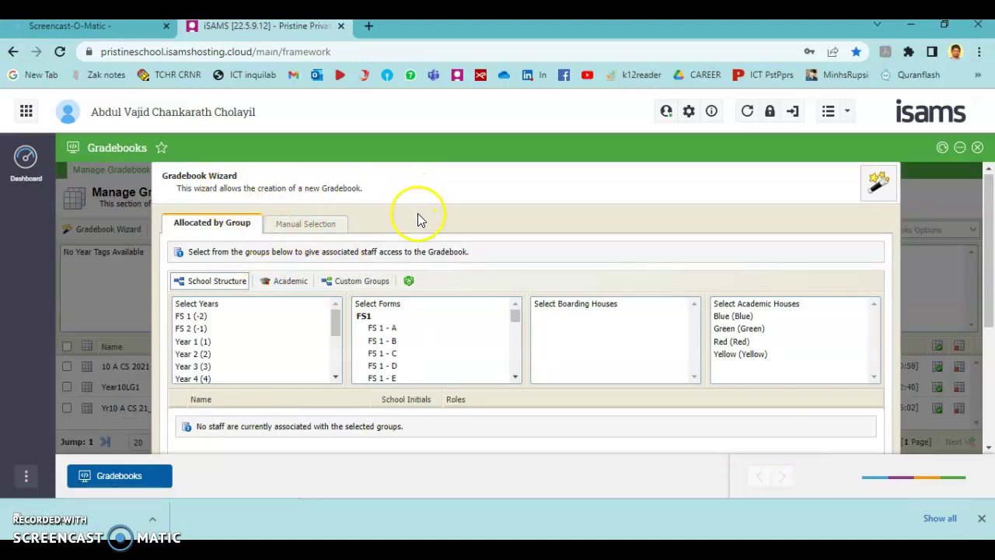
scroll(633, 340, down, 3)
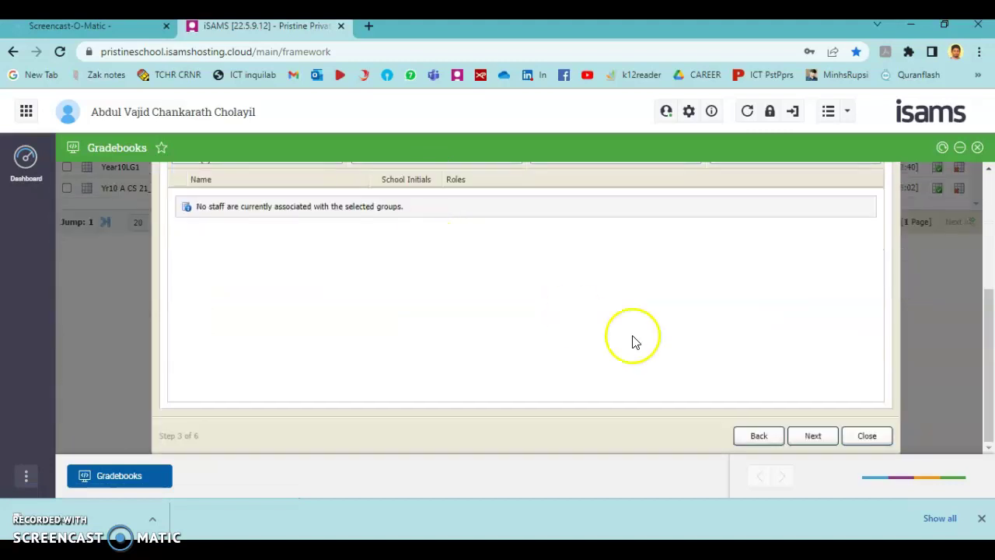
click(812, 437)
scroll(404, 315, up, 3)
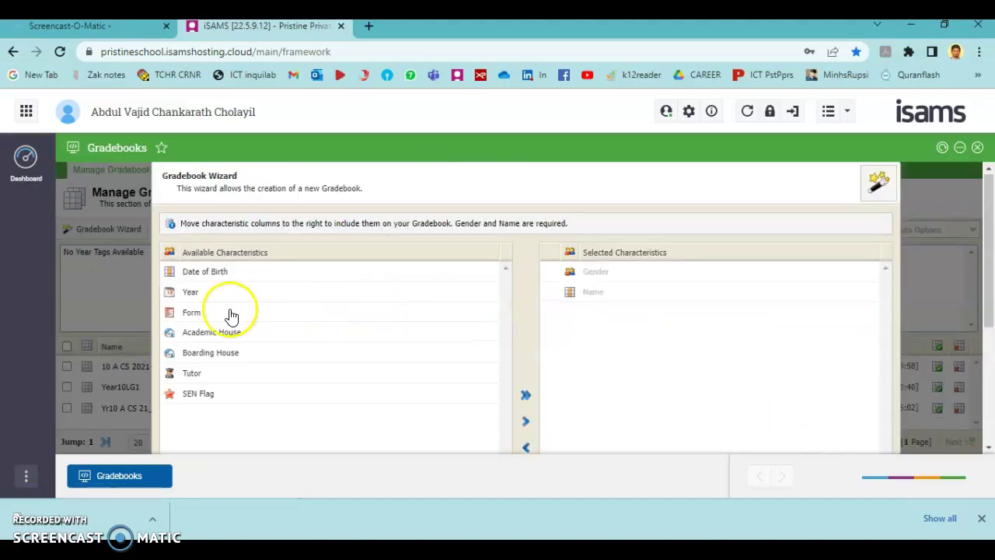
- Add SEN Flag to the selected characteristics alongside Gender and Name
click(186, 400)
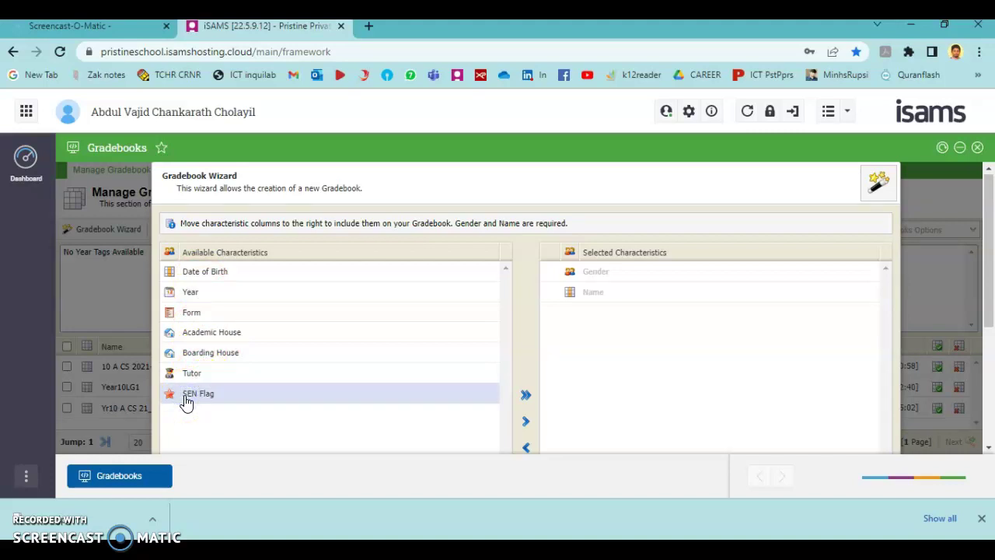
click(172, 402)
click(182, 403)
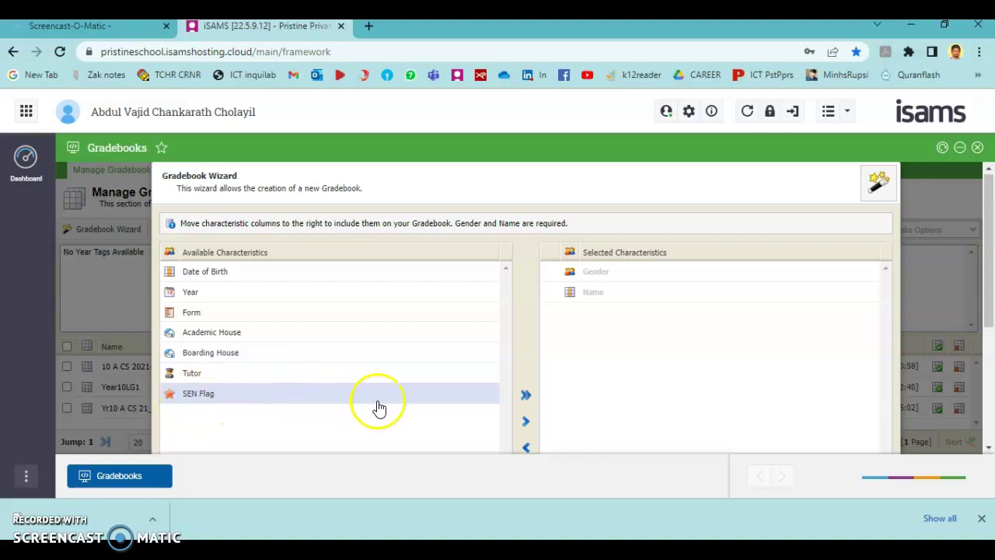
click(526, 421)
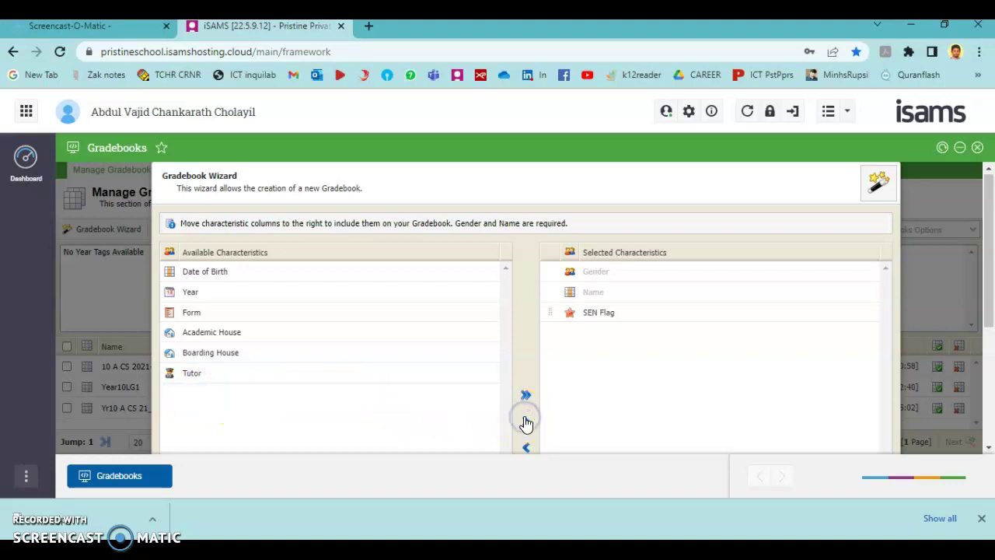
click(595, 317)
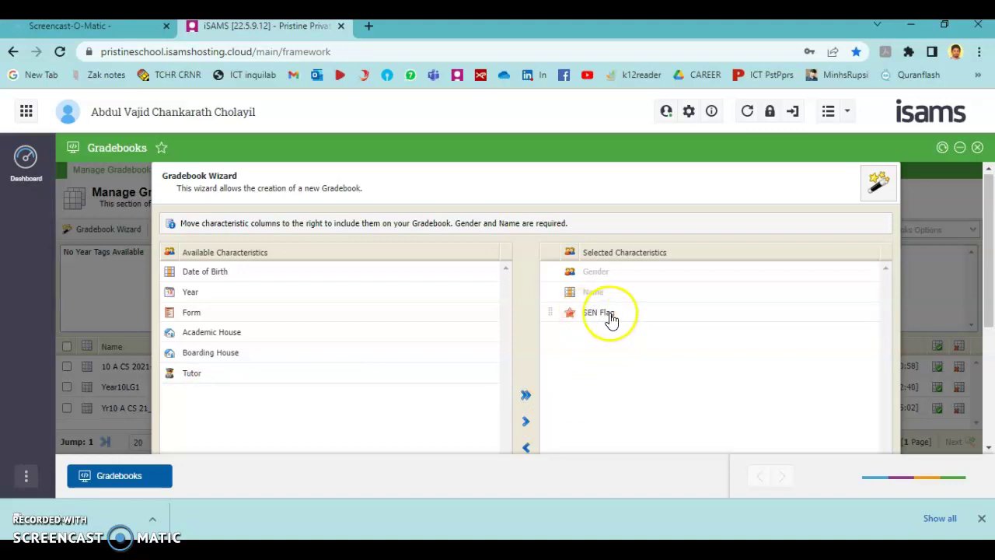
drag(624, 316, 603, 327)
scroll(604, 337, down, 3)
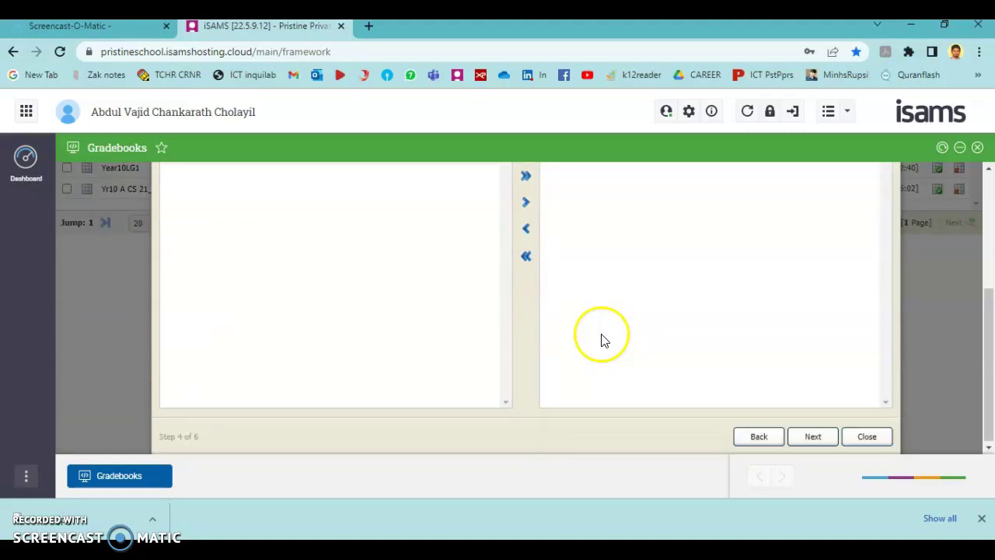
- Exclude the Minimum, Maximum, Mean and Median row calculations
click(812, 436)
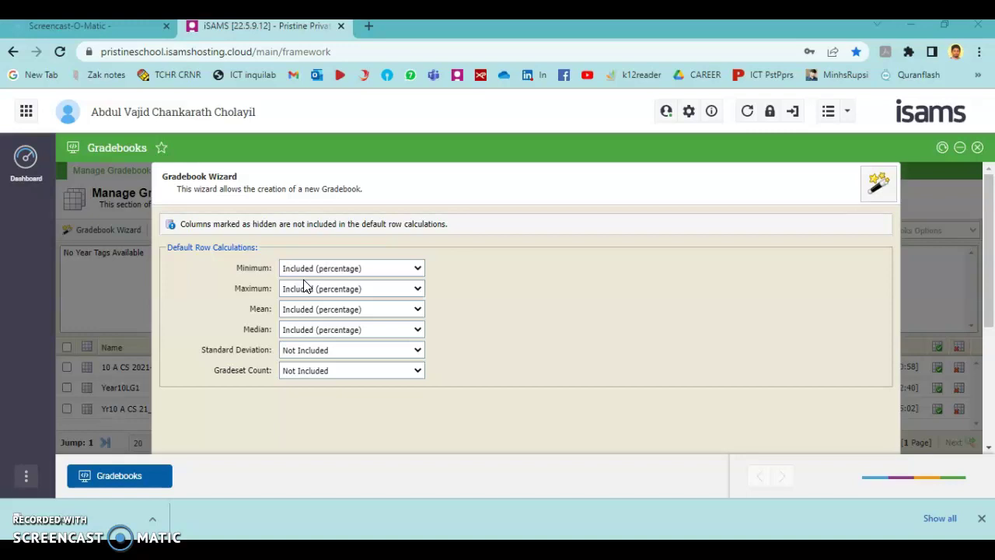
click(304, 268)
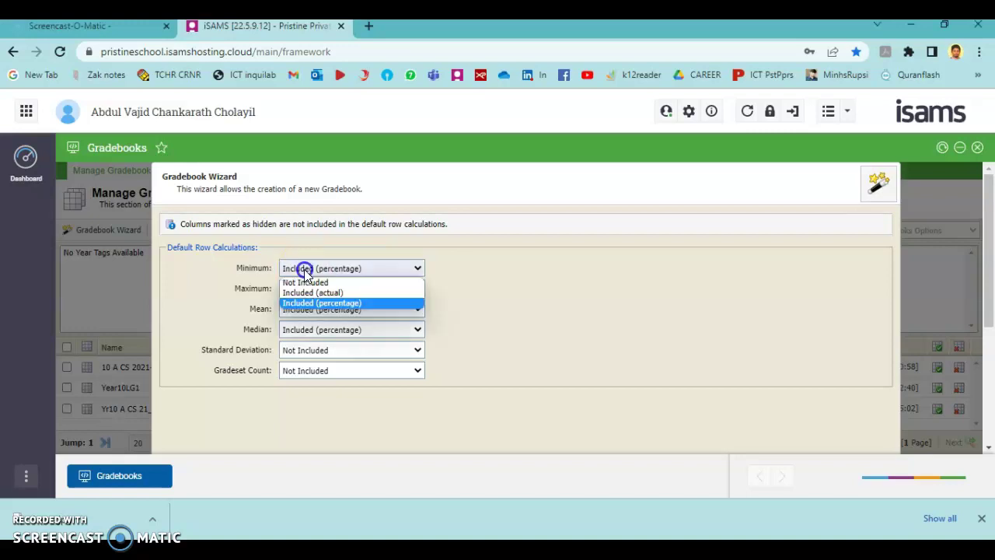
click(303, 283)
click(302, 288)
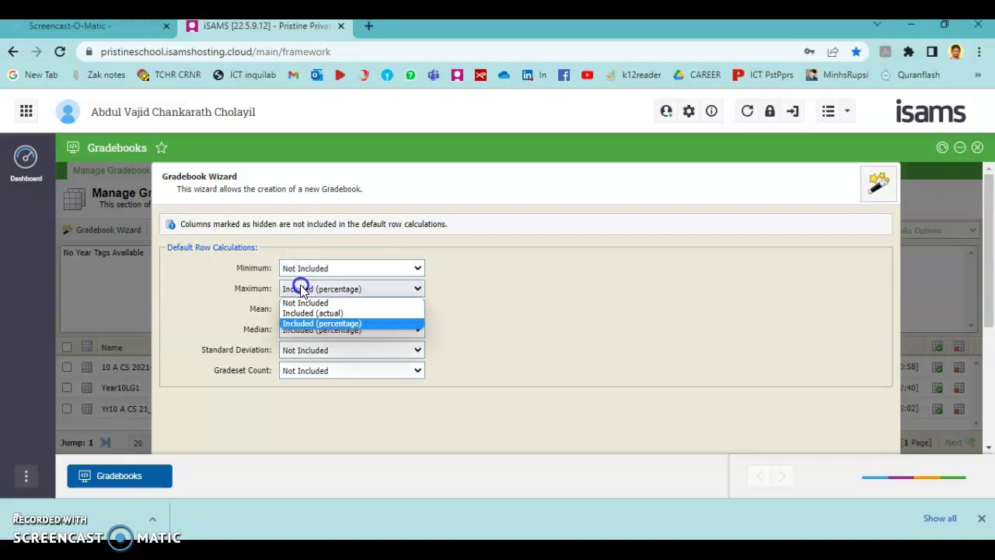
click(304, 302)
click(304, 309)
click(303, 322)
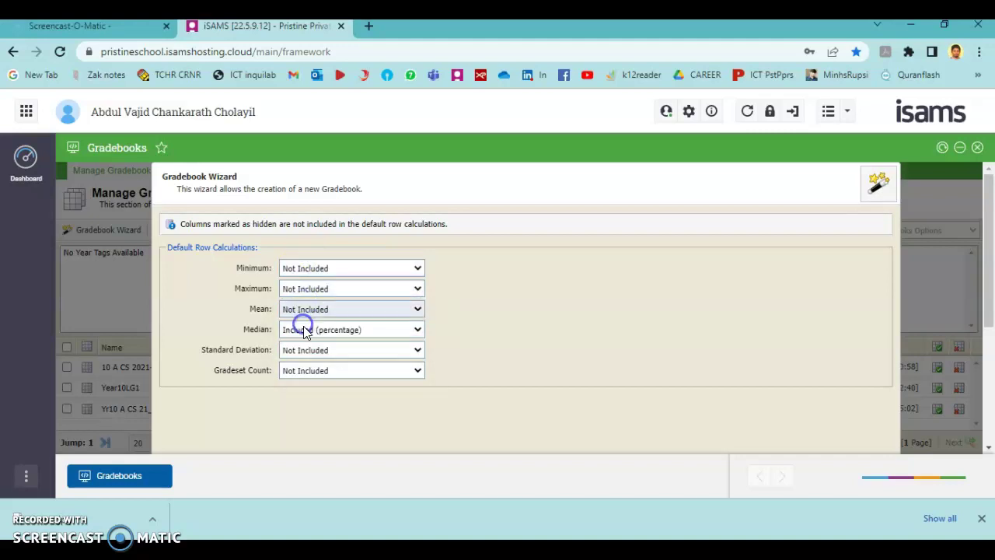
click(305, 330)
click(304, 343)
scroll(675, 384, down, 3)
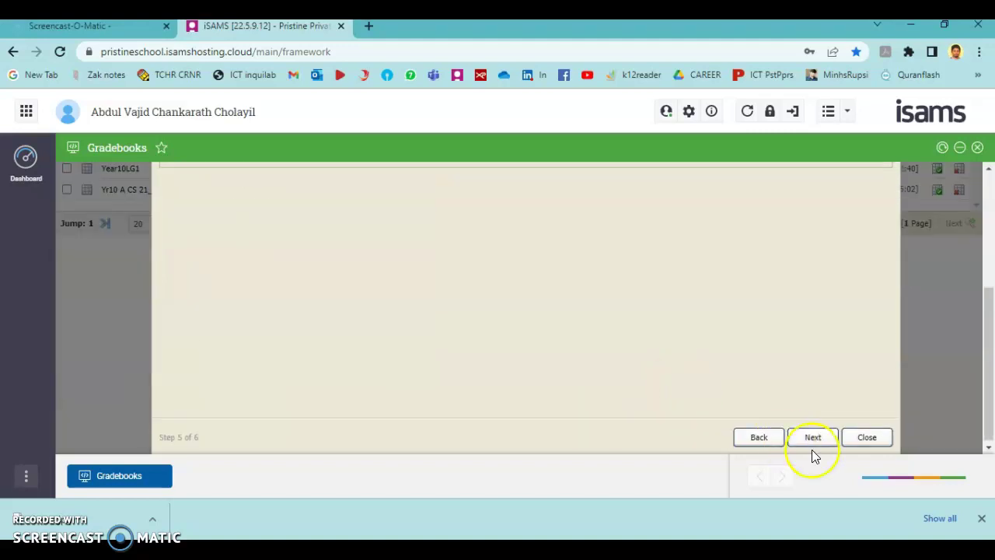
- Finish the wizard from the final summary step to create the gradebook
click(813, 443)
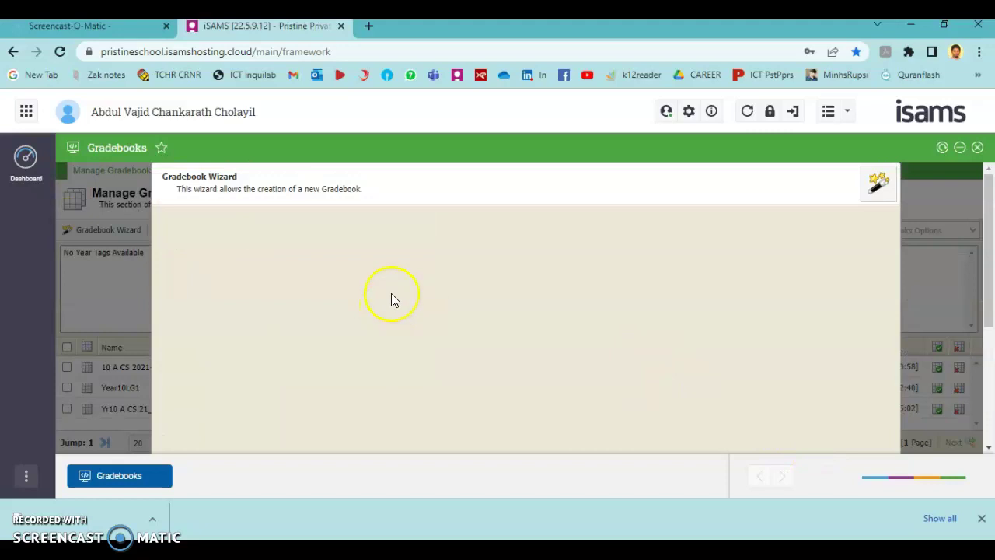
scroll(602, 341, down, 3)
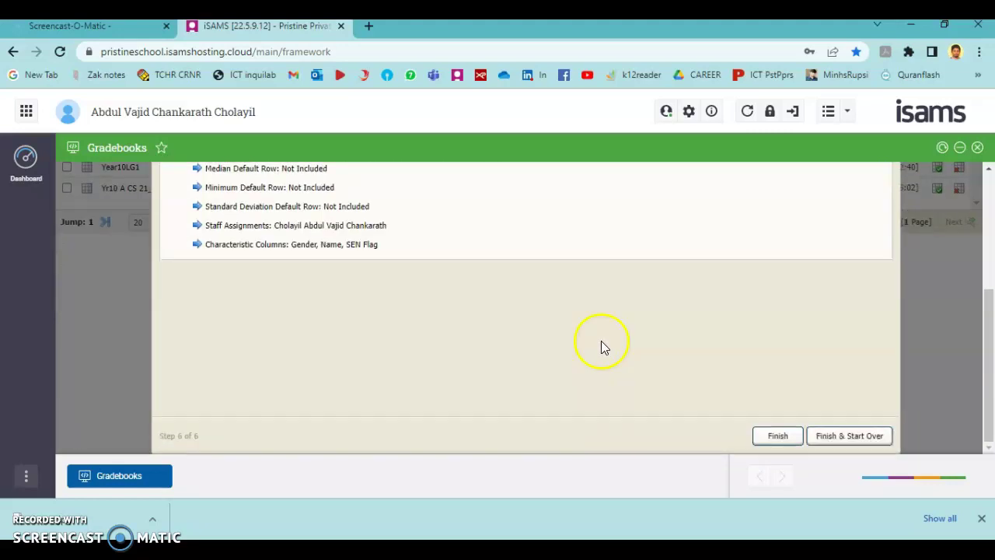
click(778, 437)
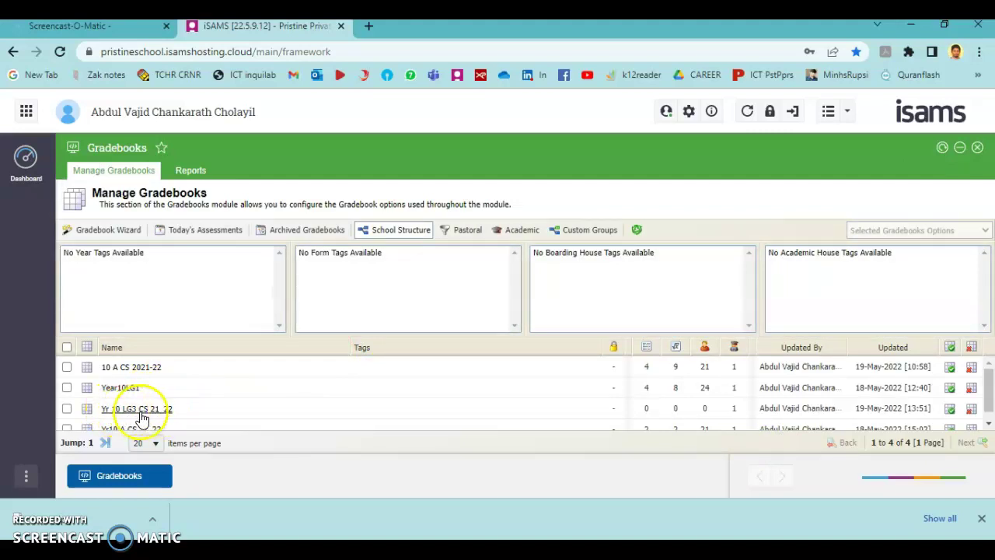
- Open the Yr 10 LG3 CS 21_22 gradebook in List View
click(124, 409)
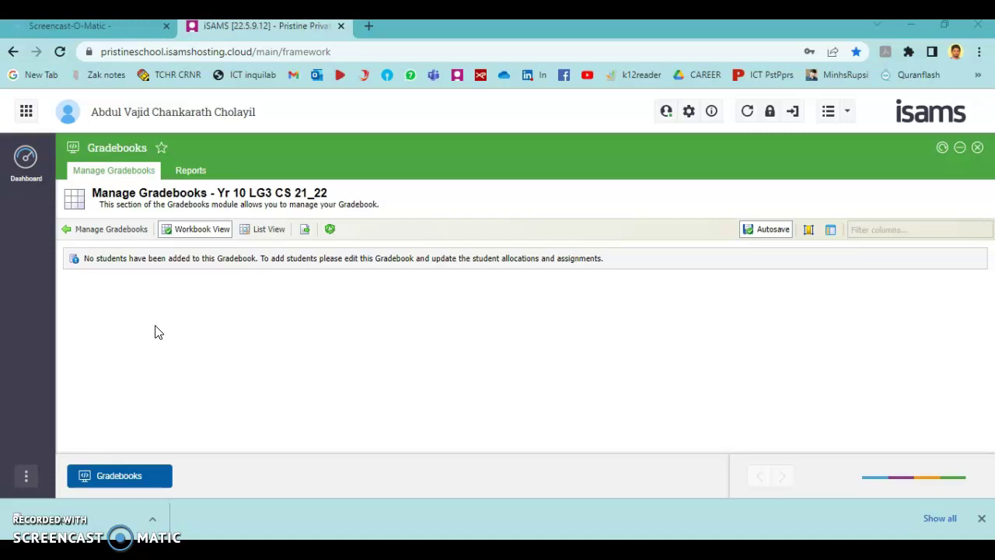
click(265, 230)
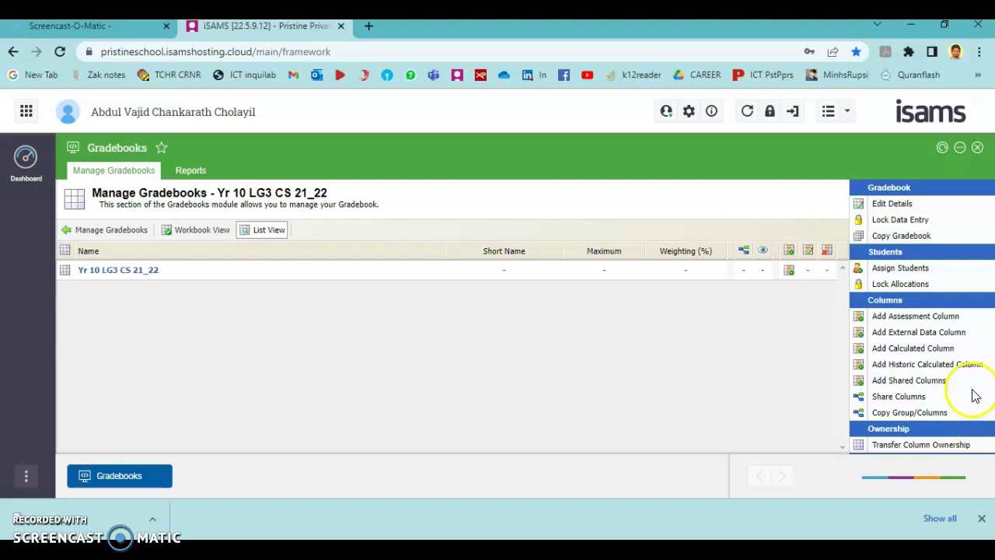
- Assign students by Academic groups: ICT, then Computer Science, then the Year-10LG3-CS set
click(955, 289)
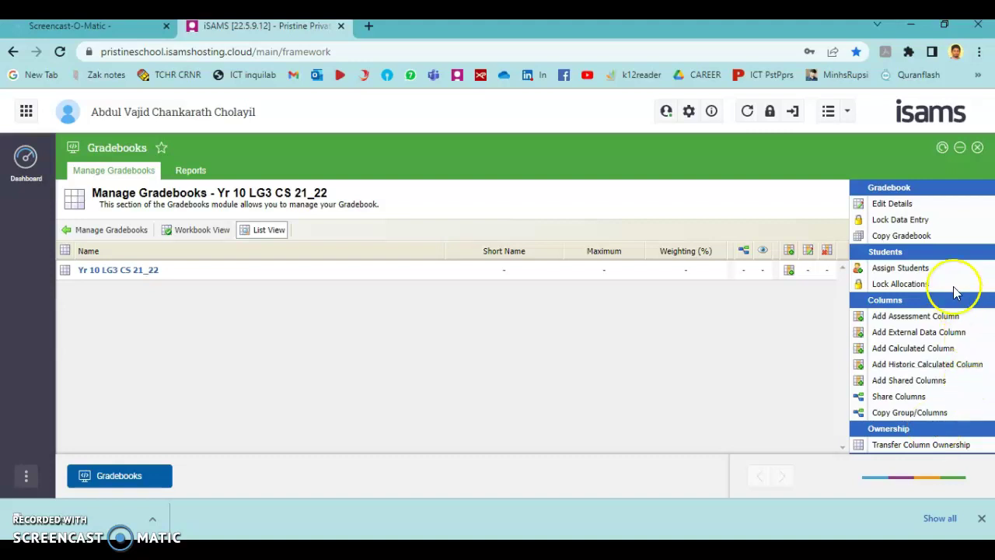
click(919, 269)
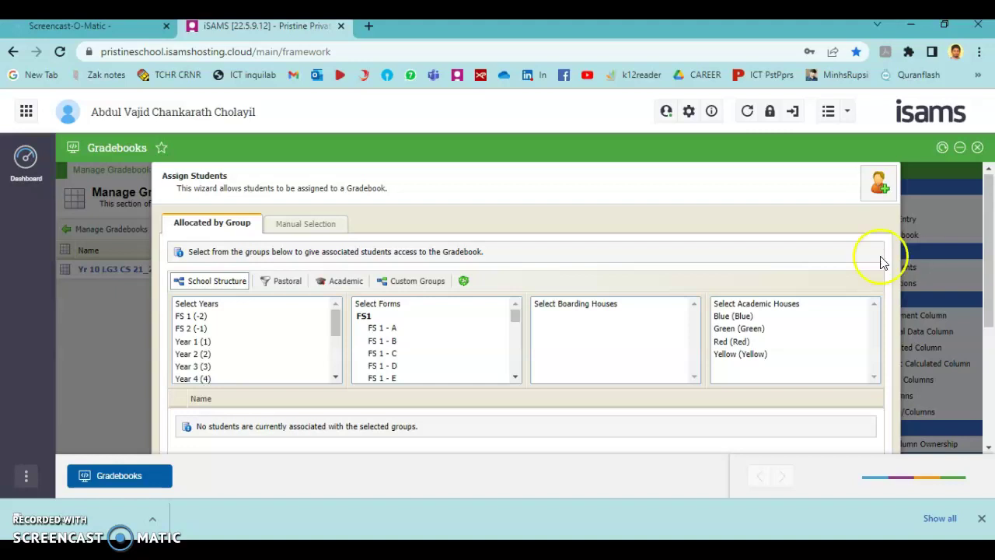
click(336, 288)
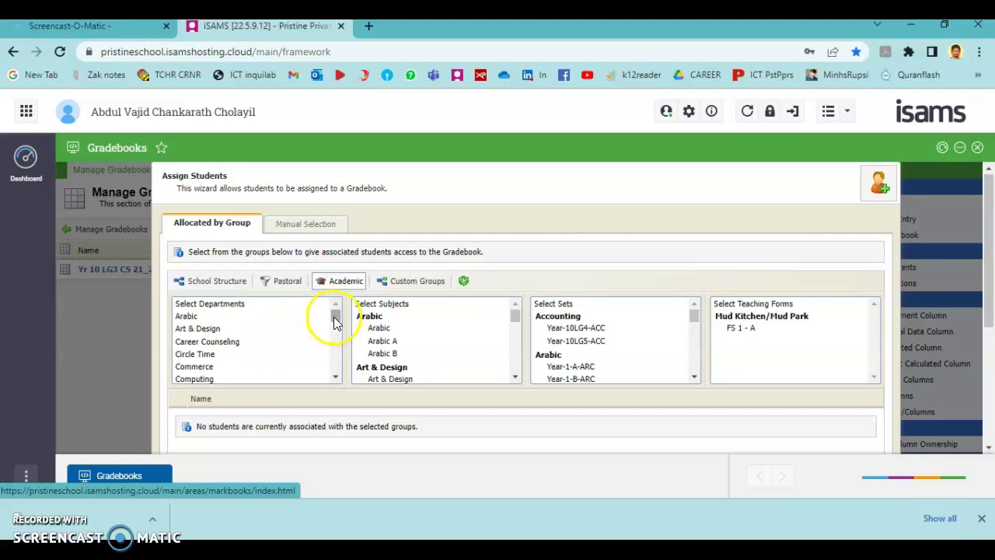
drag(333, 314, 335, 331)
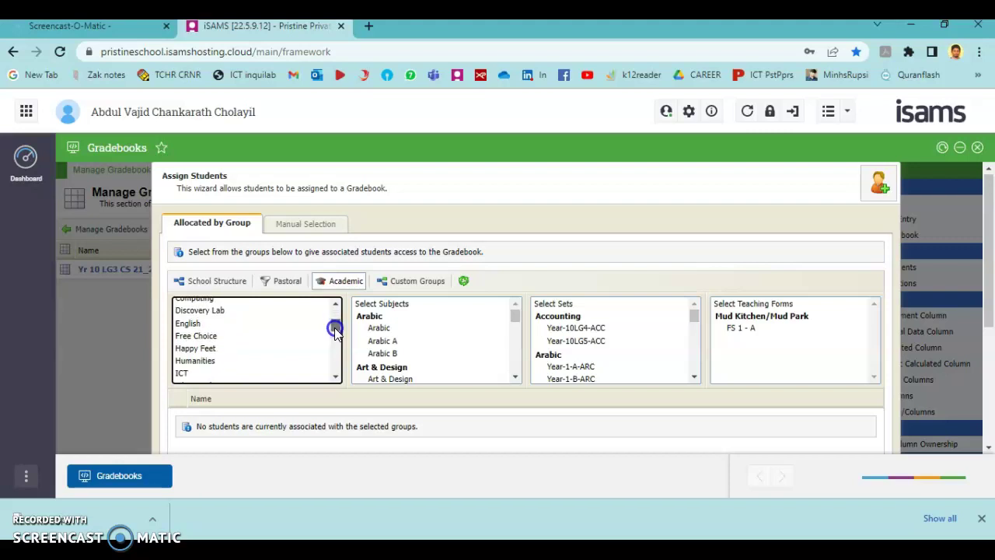
click(181, 374)
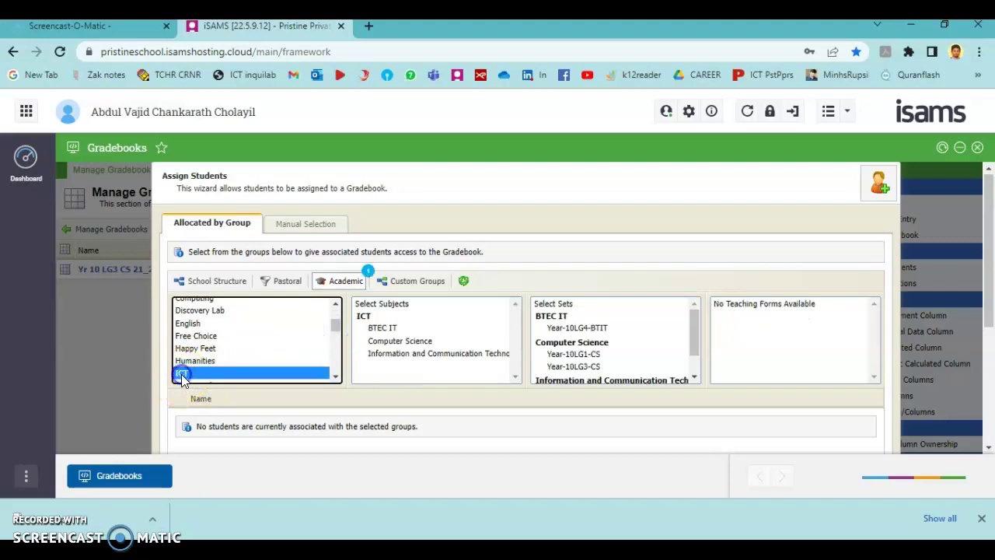
click(412, 346)
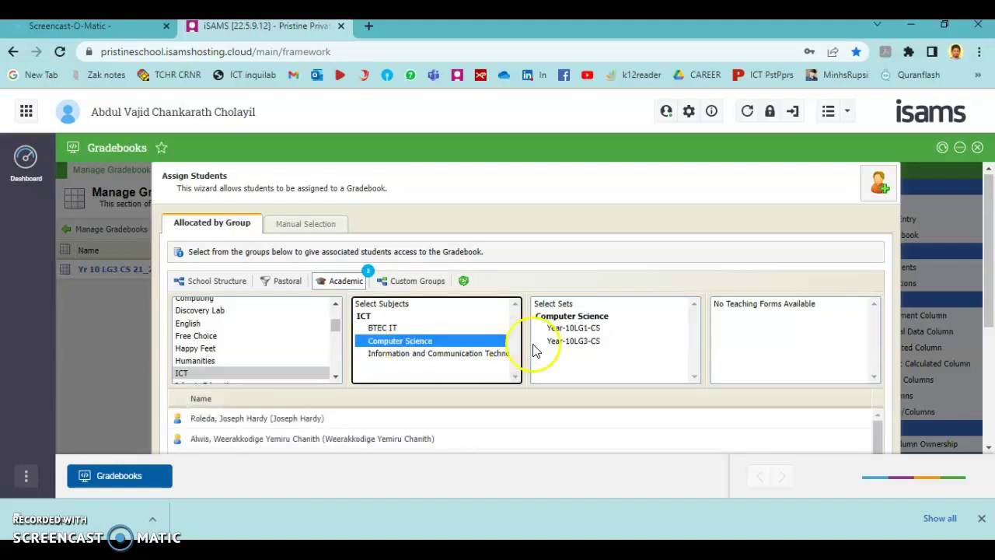
click(572, 342)
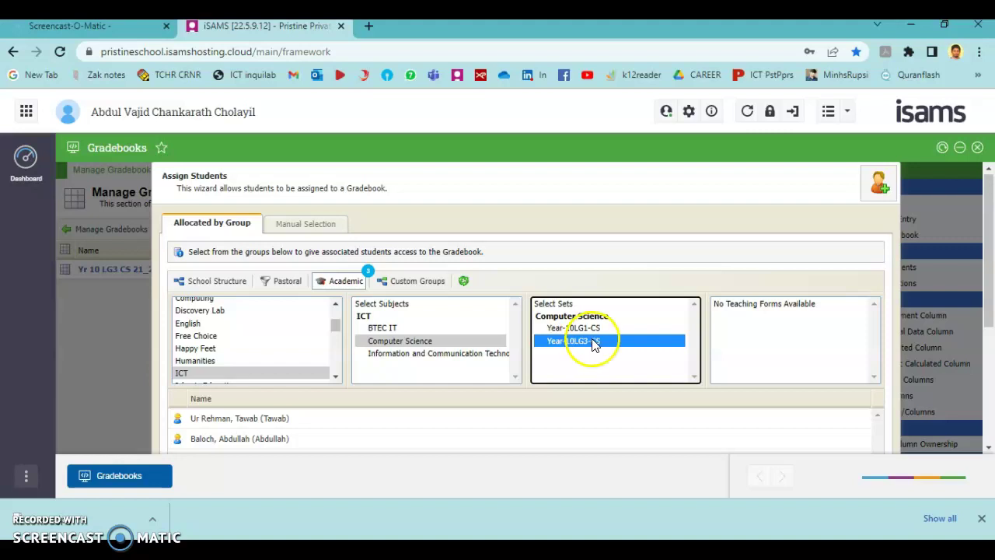
scroll(685, 436, down, 3)
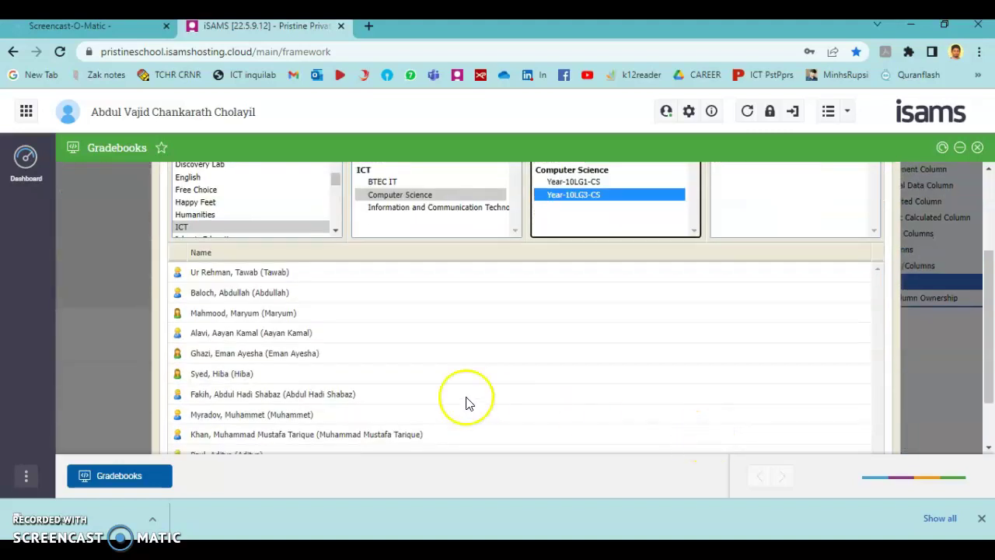
scroll(234, 342, down, 1)
scroll(280, 322, up, 4)
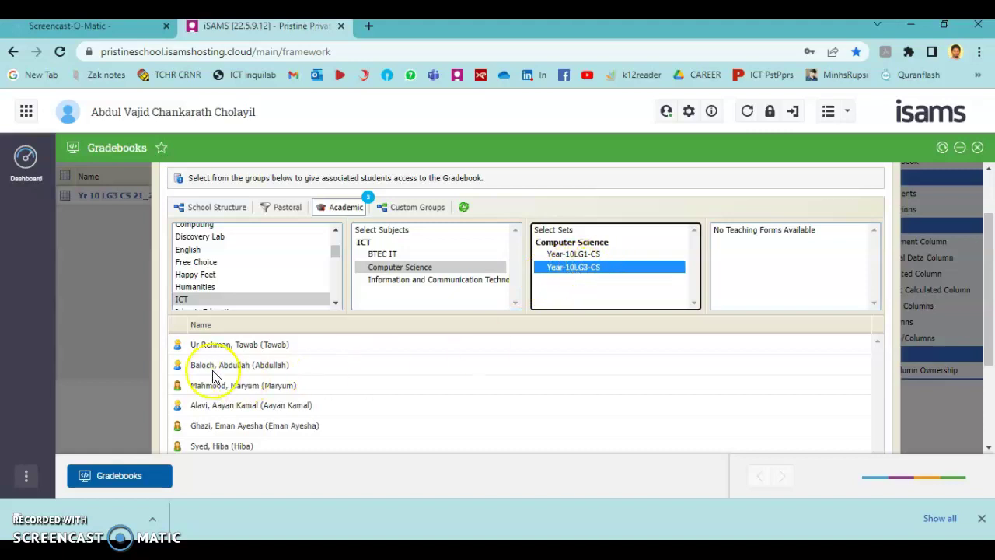
scroll(202, 355, down, 3)
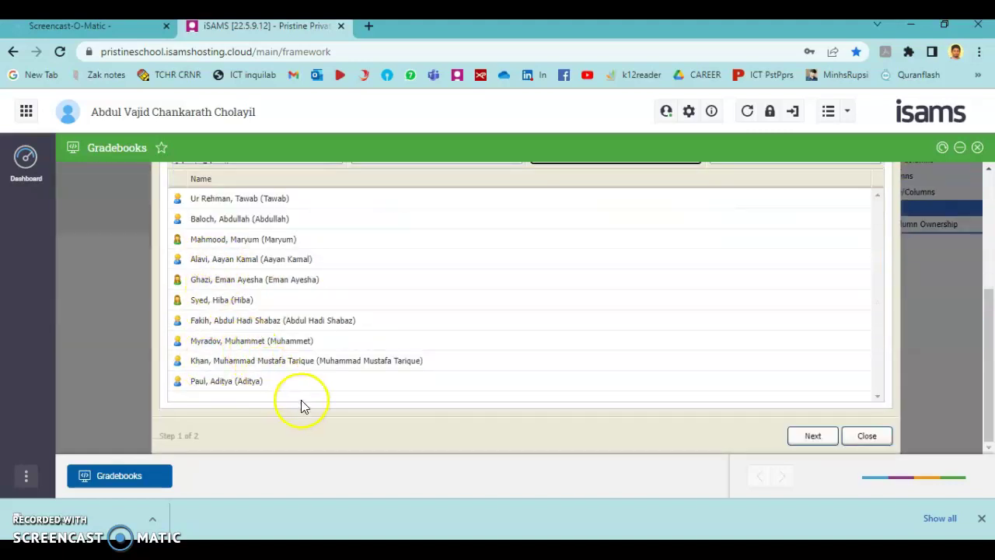
scroll(350, 400, up, 3)
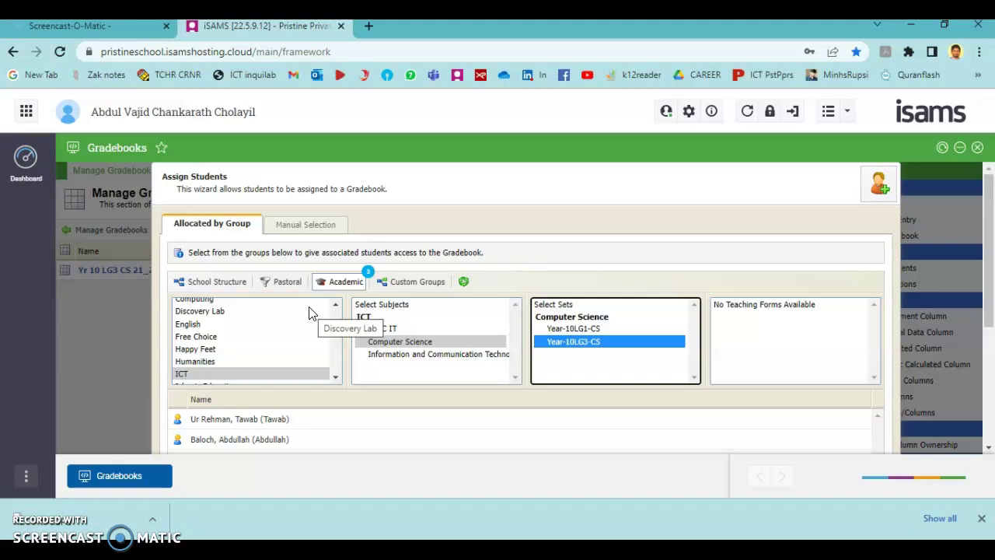
- Check Manual Selection, then return to Allocated by Group and reselect Year-10LG3-CS
click(307, 318)
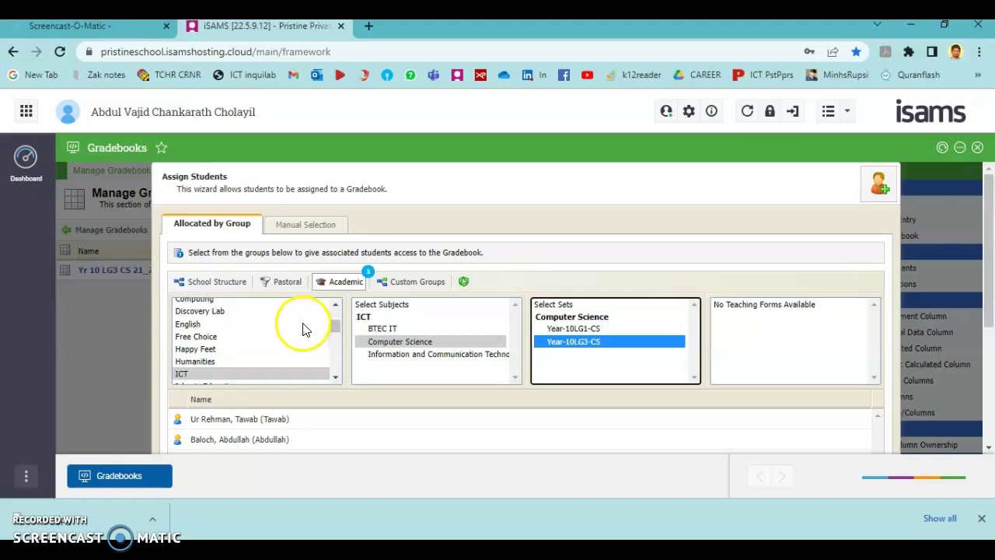
click(294, 224)
click(335, 267)
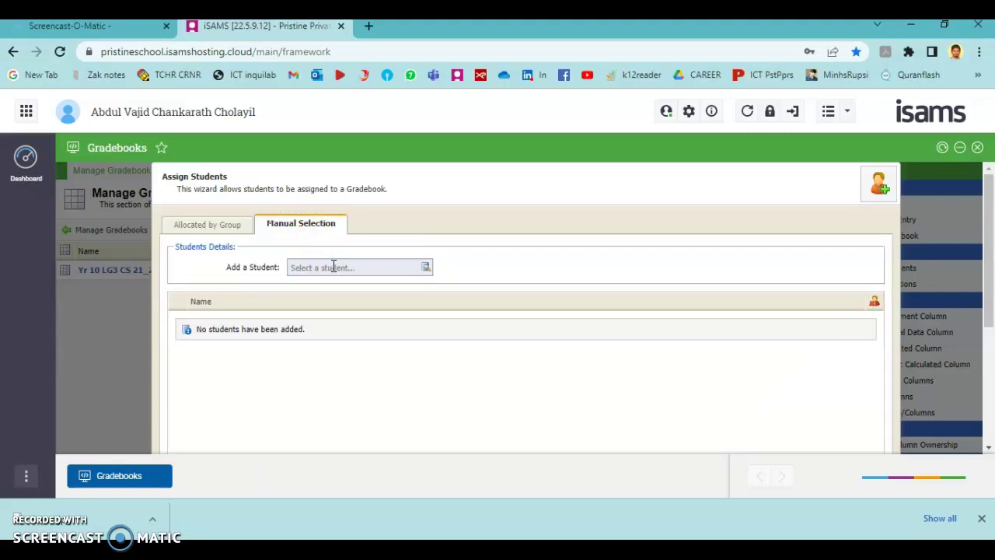
click(296, 236)
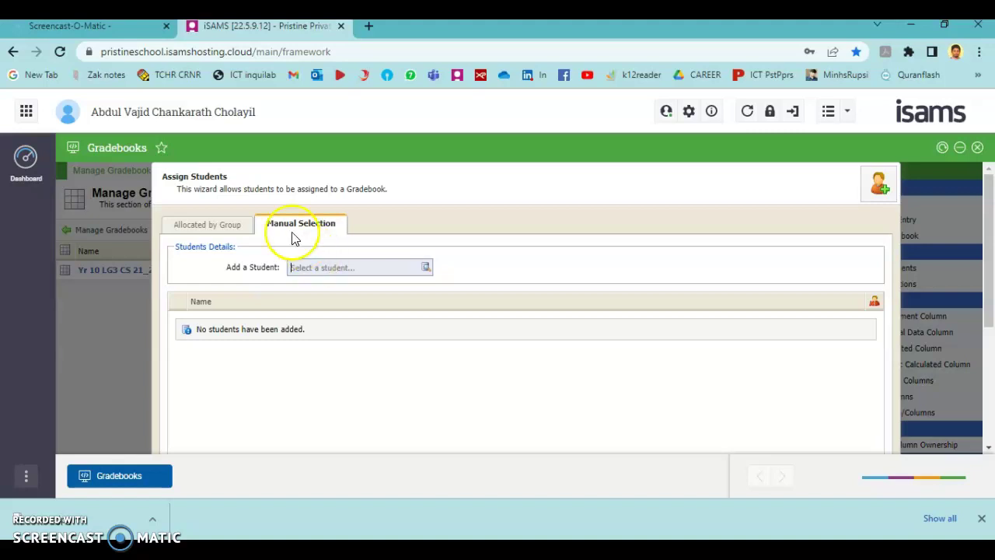
click(227, 226)
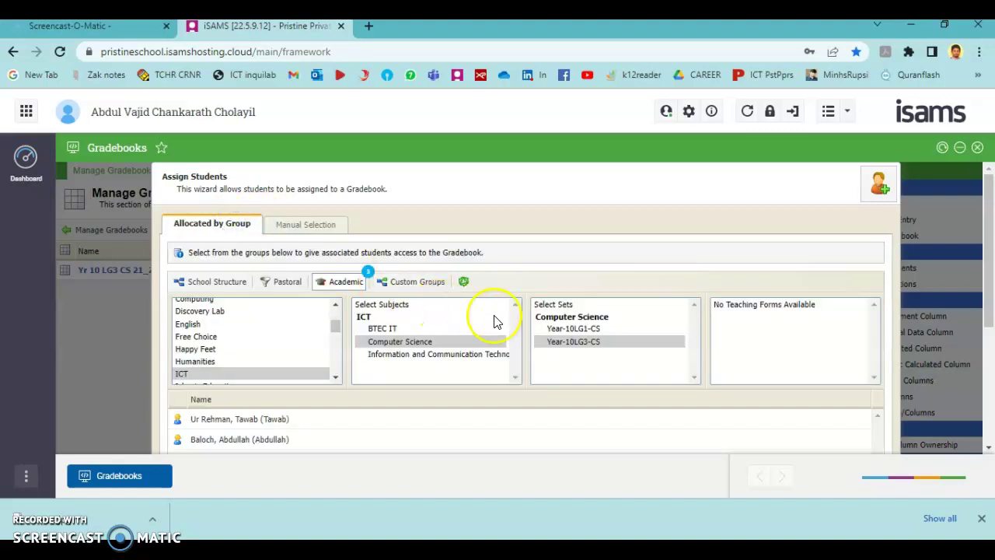
click(555, 343)
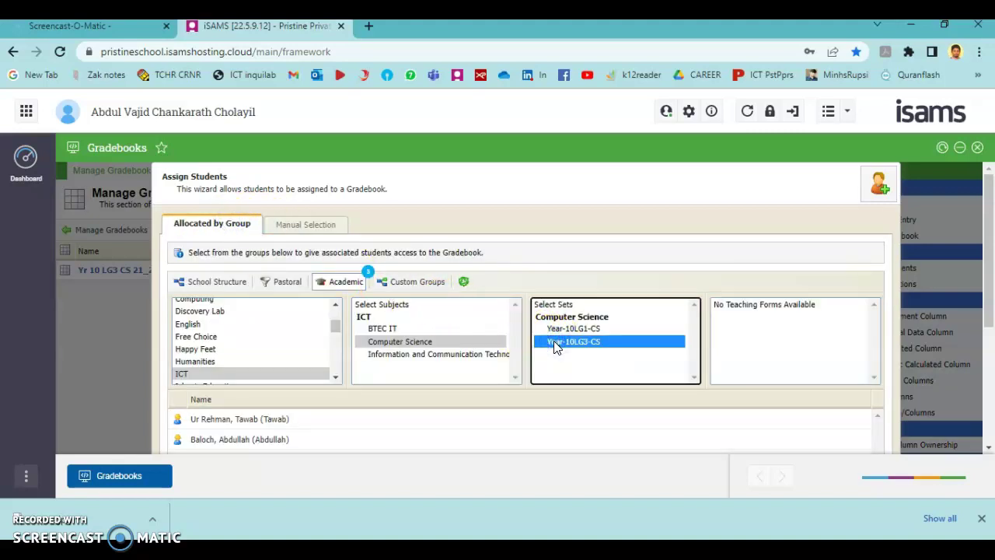
scroll(529, 374, down, 3)
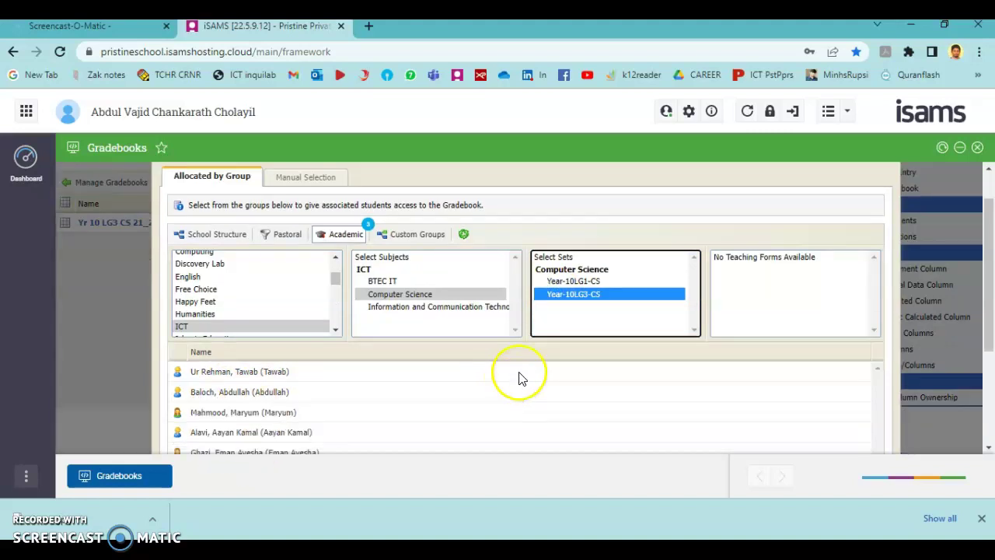
- Complete the Assign Students wizard to add the Year-10LG3-CS students
click(813, 437)
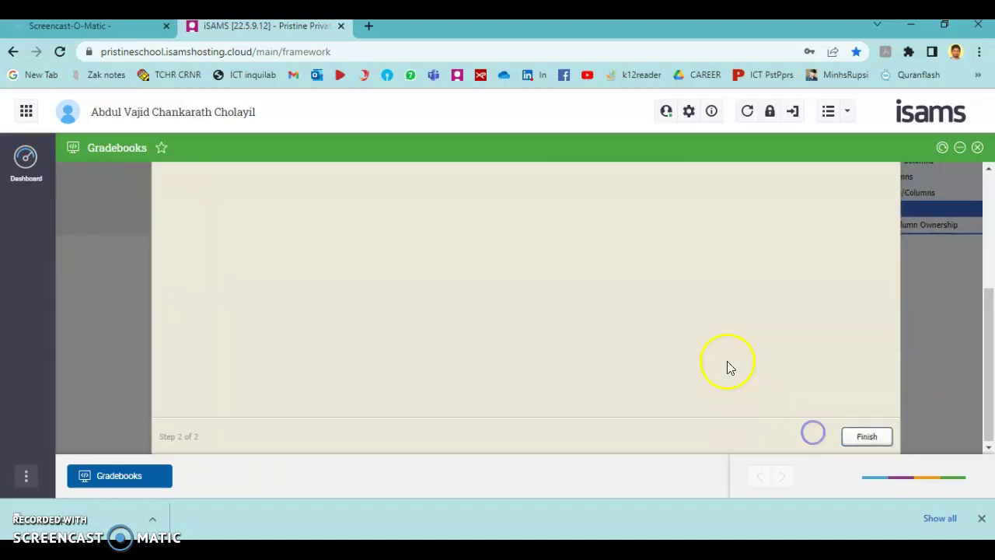
click(875, 440)
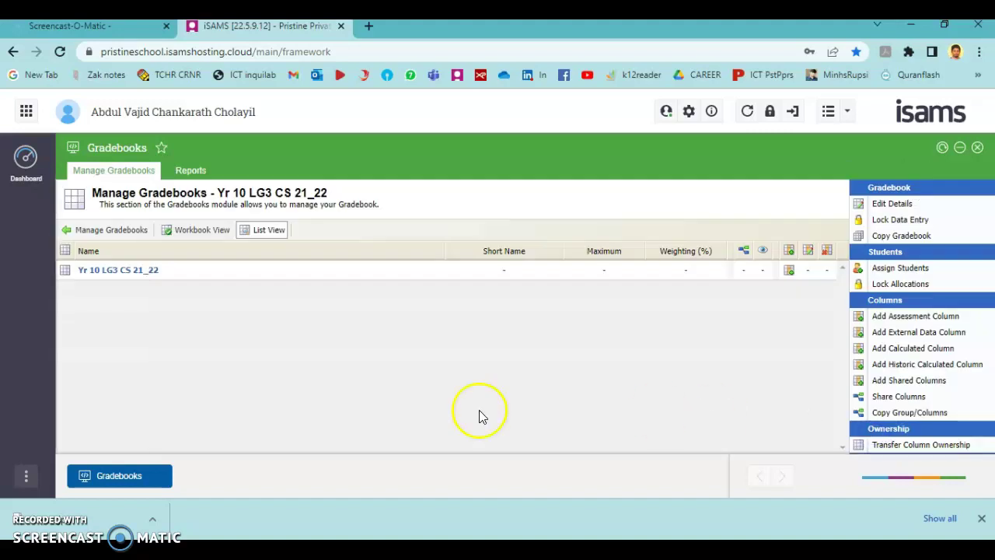
- Switch the Yr 10 LG3 CS 21_22 gradebook to Workbook View and review students' SEN Flag column
click(196, 236)
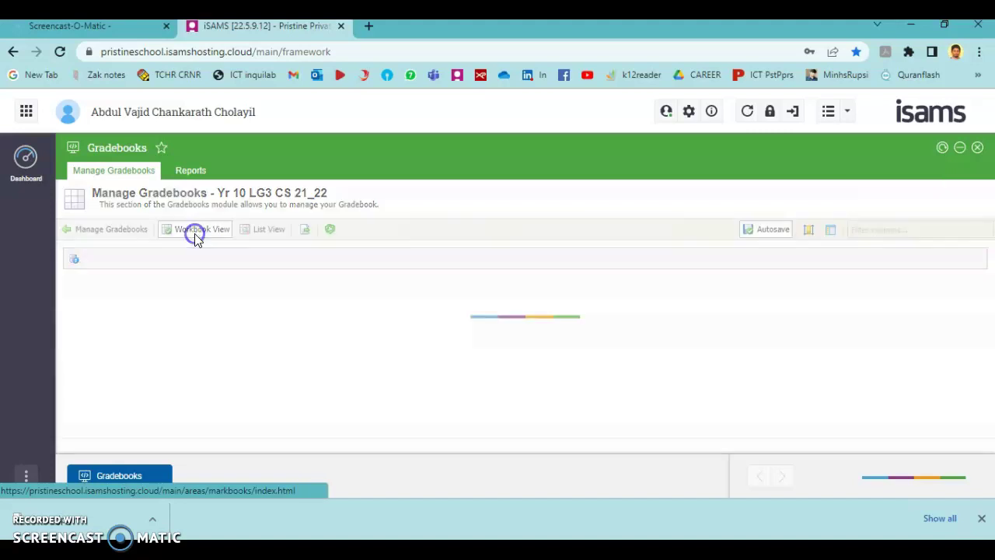
click(362, 350)
scroll(365, 350, down, 1)
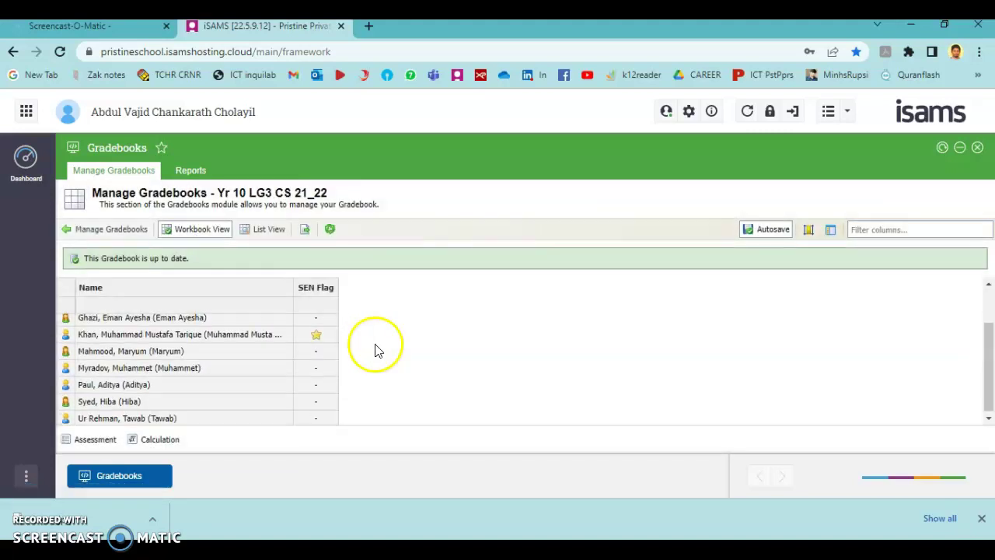
scroll(284, 346, up, 1)
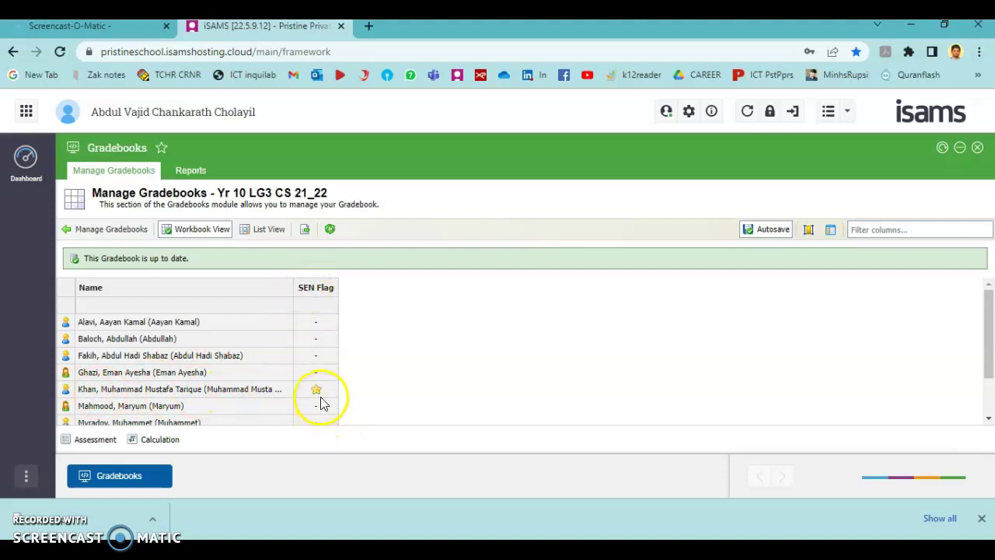
mouse_move(315, 400)
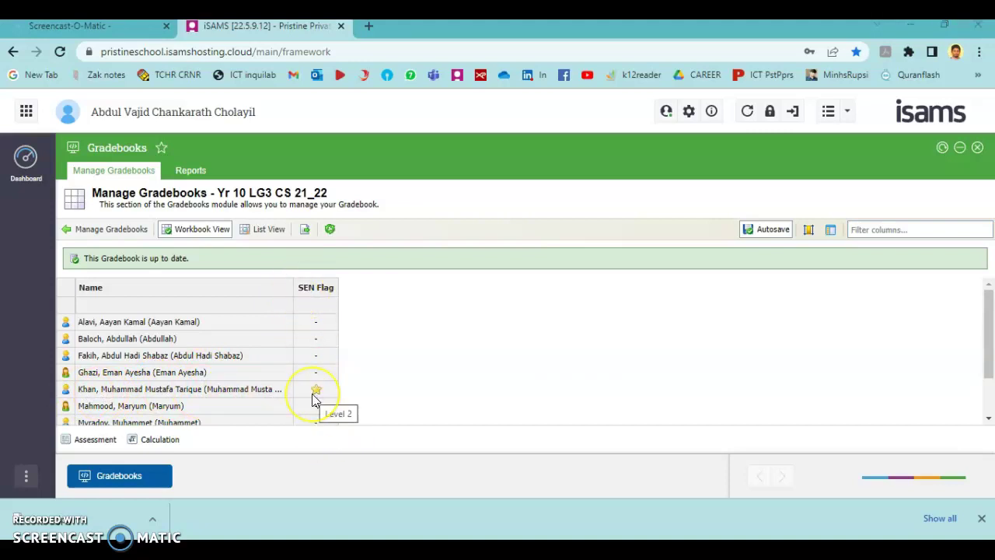